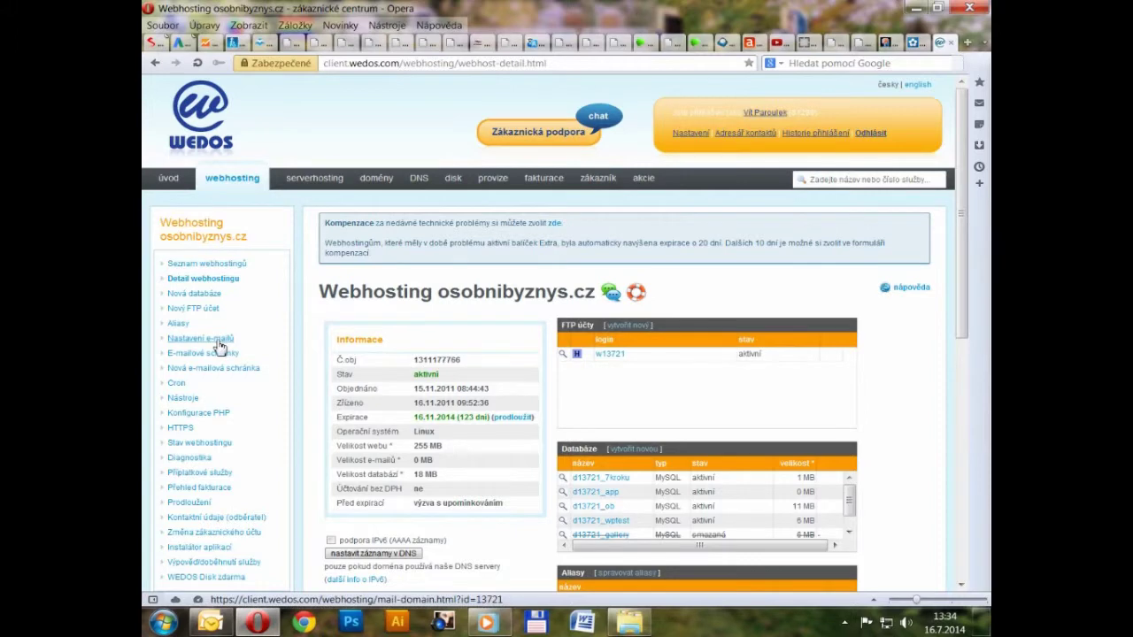
# Step: Open the Instalátor aplikací page for the osobnibyznys.cz webhosting
pyautogui.scroll(-1, 219, 346)
pyautogui.click(223, 476)
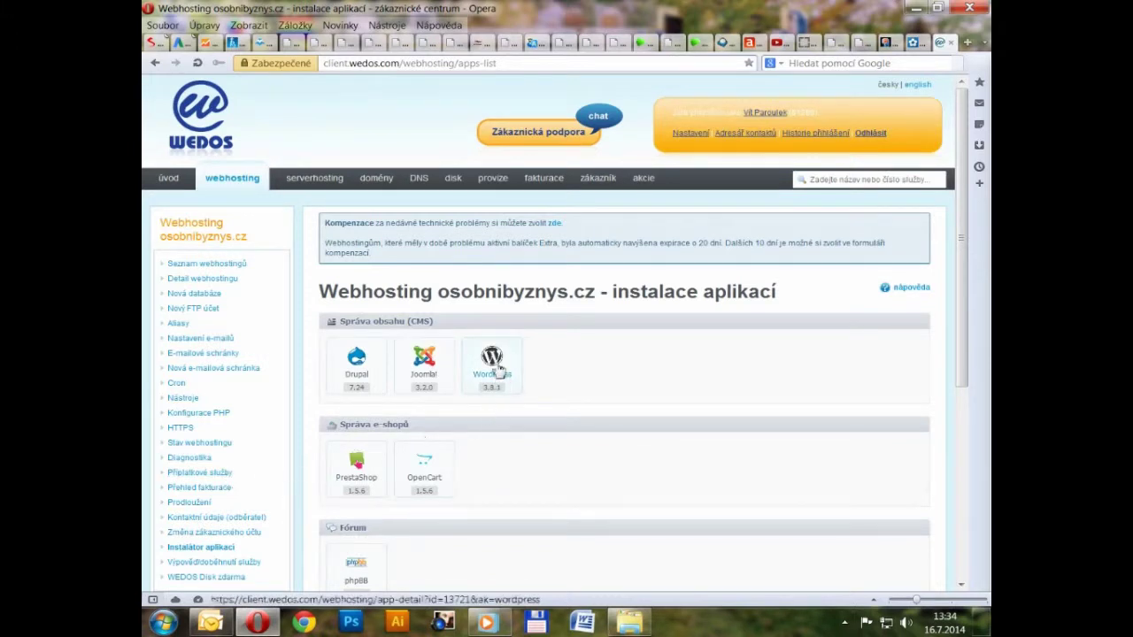
# Step: Pick WordPress and create its installation on the 'fotobanky' subdomain of osobnibyznys.cz
pyautogui.click(494, 363)
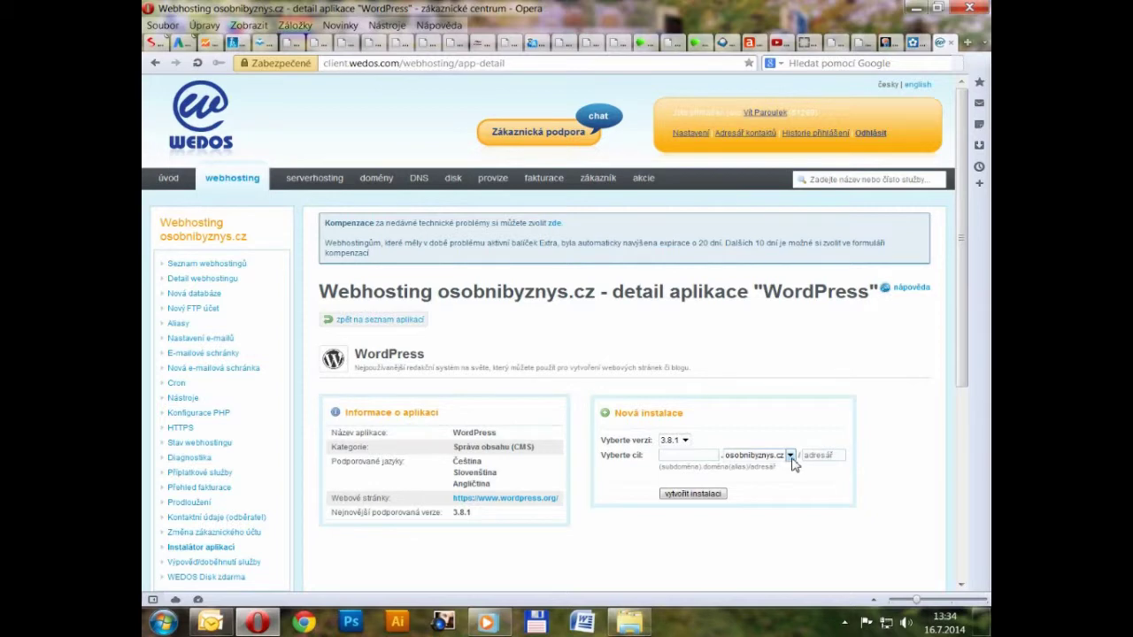
pyautogui.moveTo(971, 358); pyautogui.dragTo(972, 402)
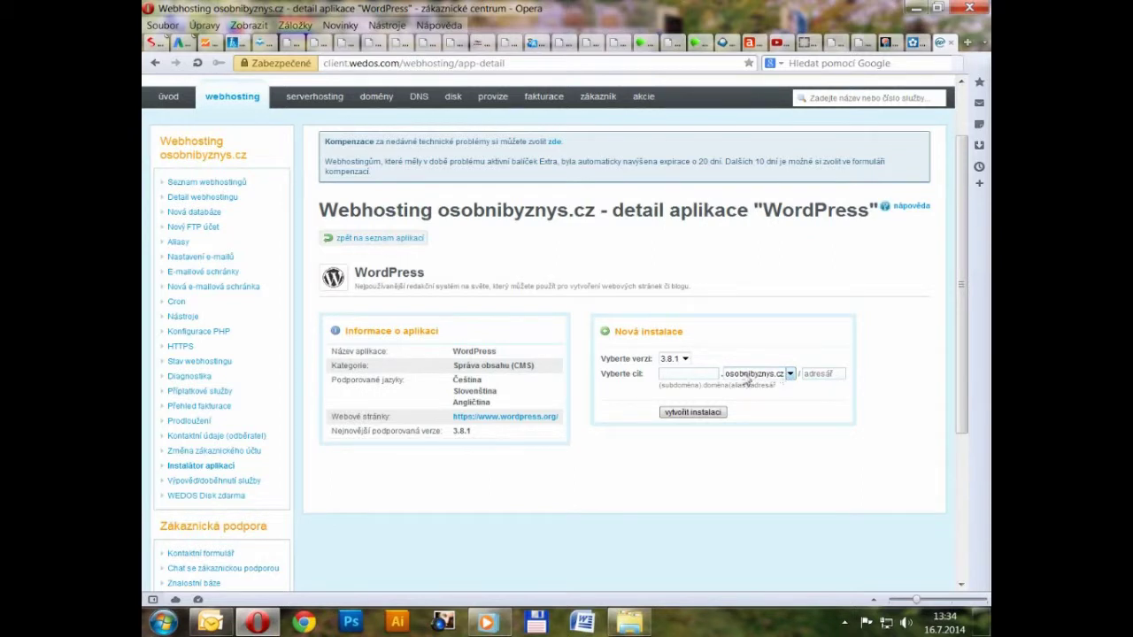
pyautogui.click(695, 374)
pyautogui.write('fotobank')
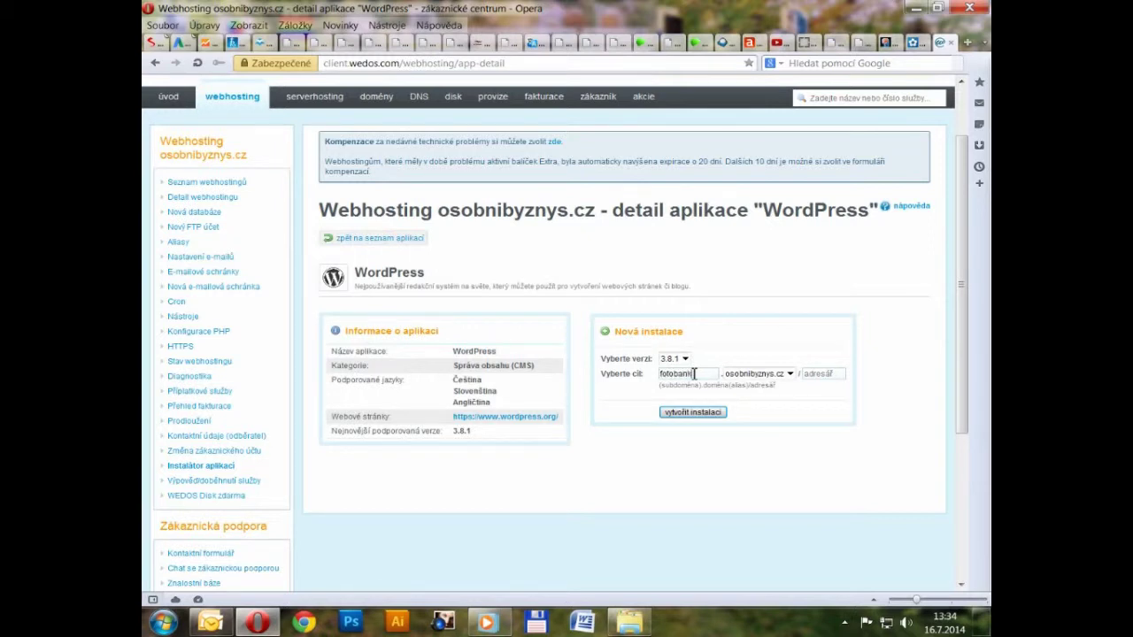
pyautogui.write('y')
pyautogui.press('Tab')
pyautogui.press('Tab')
pyautogui.scroll(-1, 655, 380)
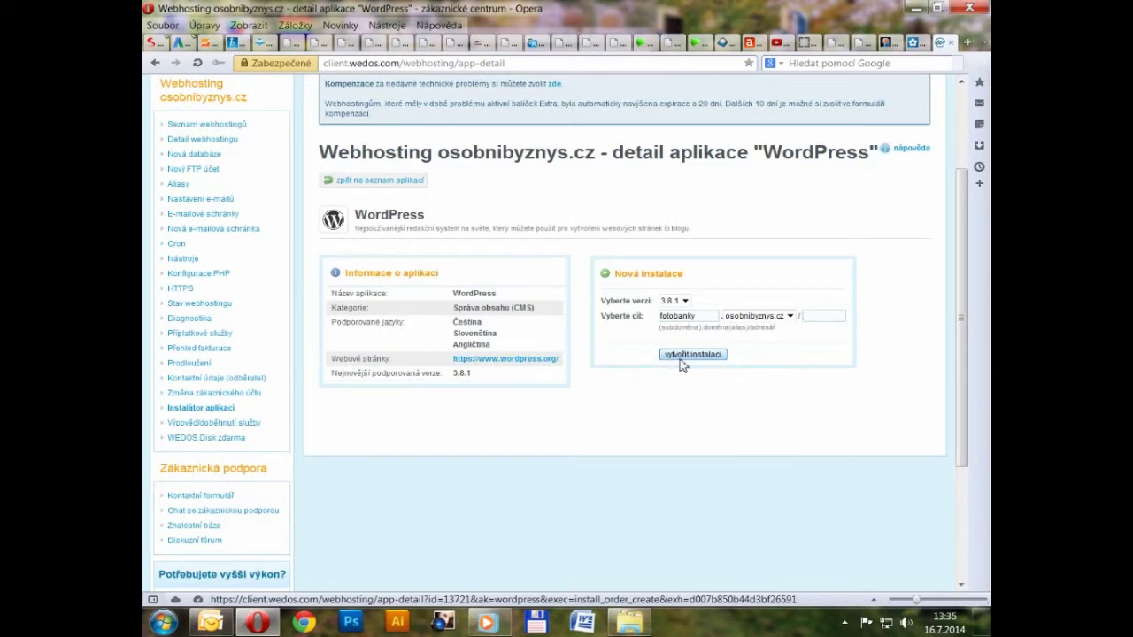
pyautogui.click(682, 362)
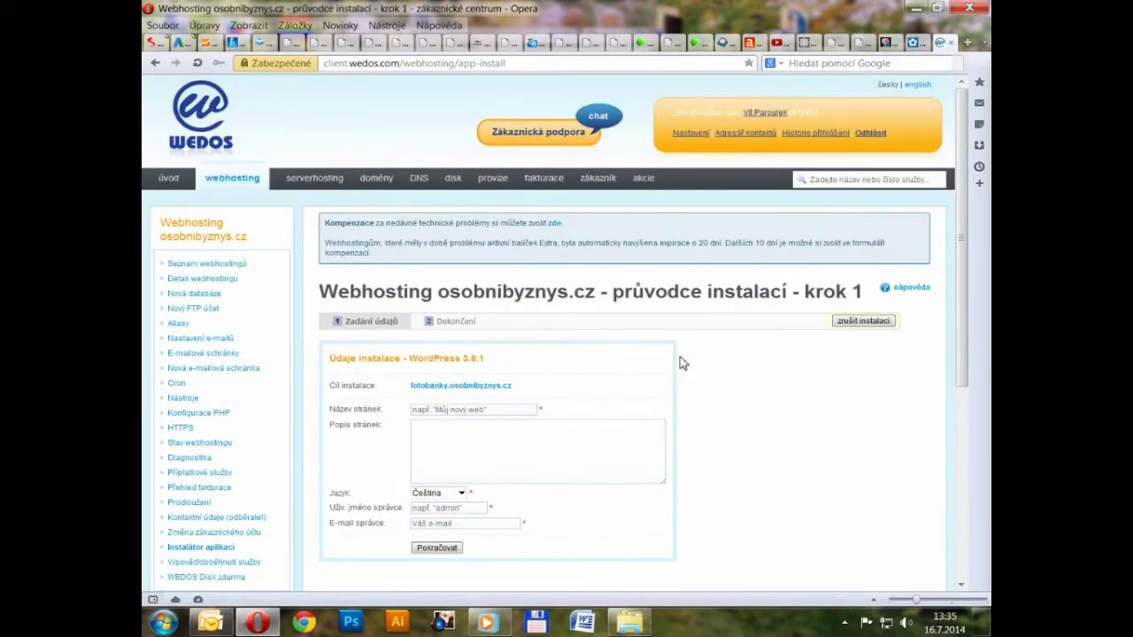
# Step: Enter site name 'Fotobanky' and description 'Jak vydělávat prodejem obrázků'
pyautogui.scroll(-3, 681, 363)
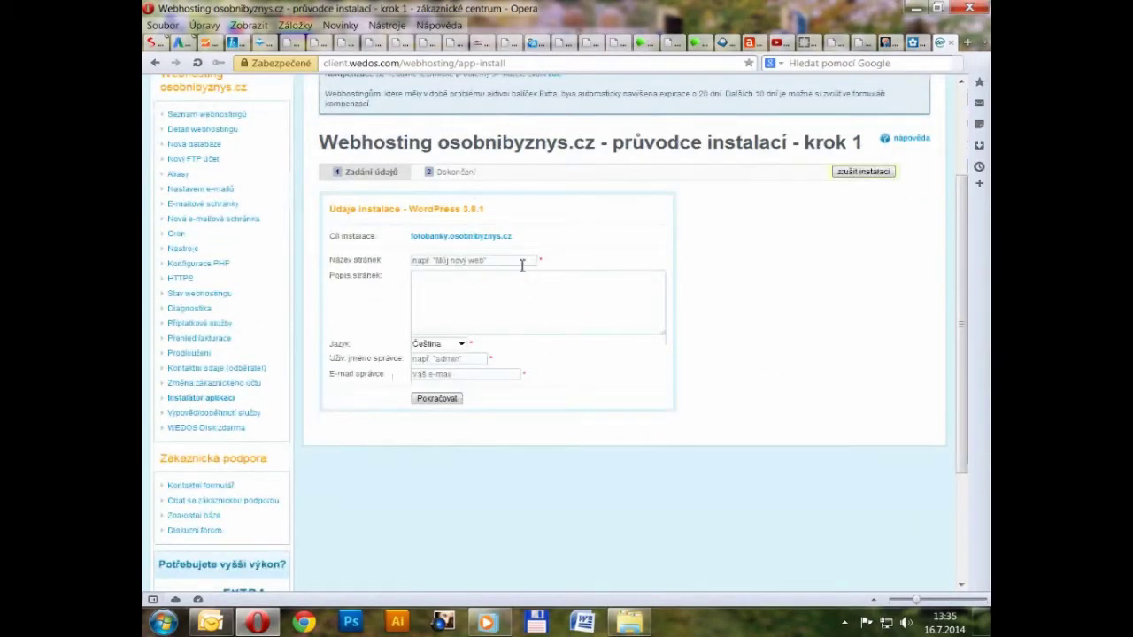
pyautogui.click(523, 266)
pyautogui.write('Fotob')
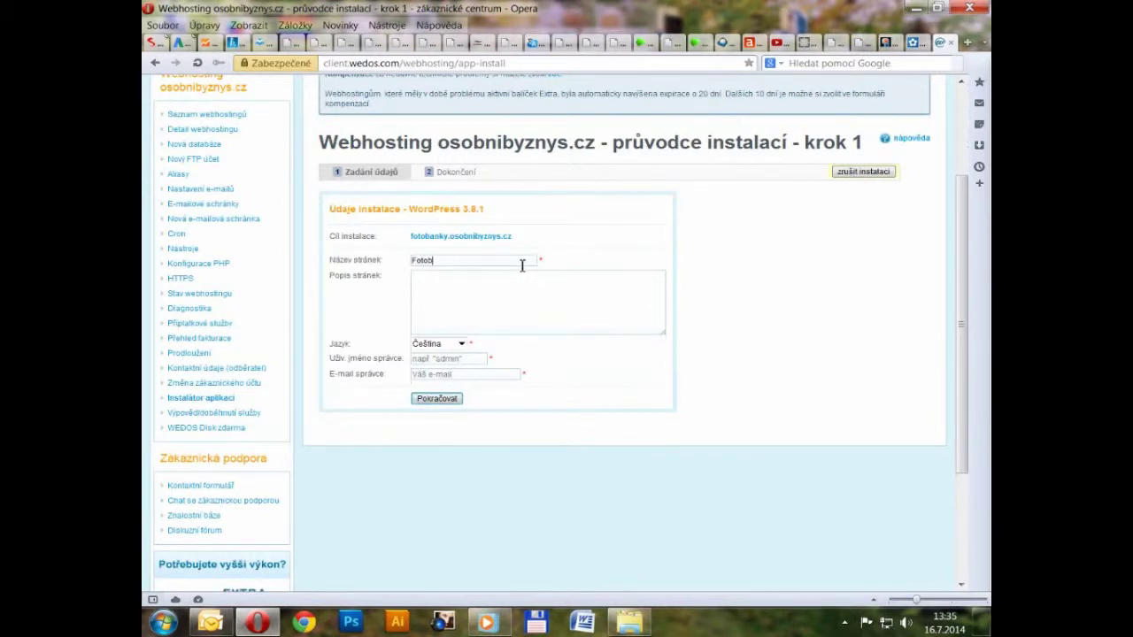
pyautogui.write('anky')
pyautogui.click(448, 293)
pyautogui.write('Jak vydělávat prodejem obrázků')
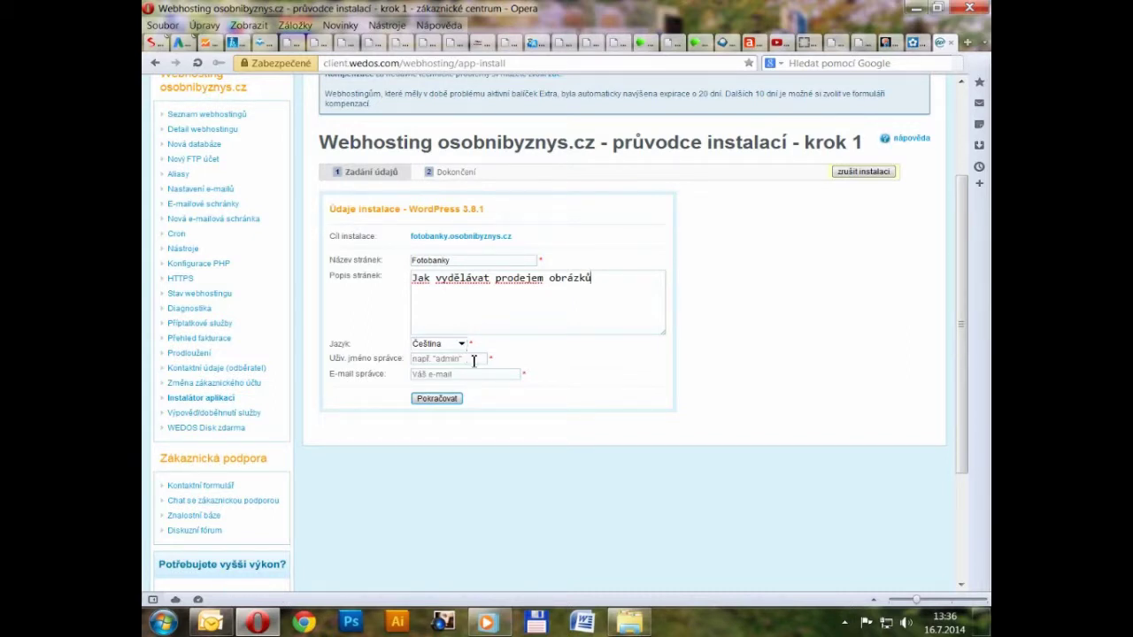
# Step: Set the admin username to 'admin' and paste in the admin's e-mail address
pyautogui.click(468, 360)
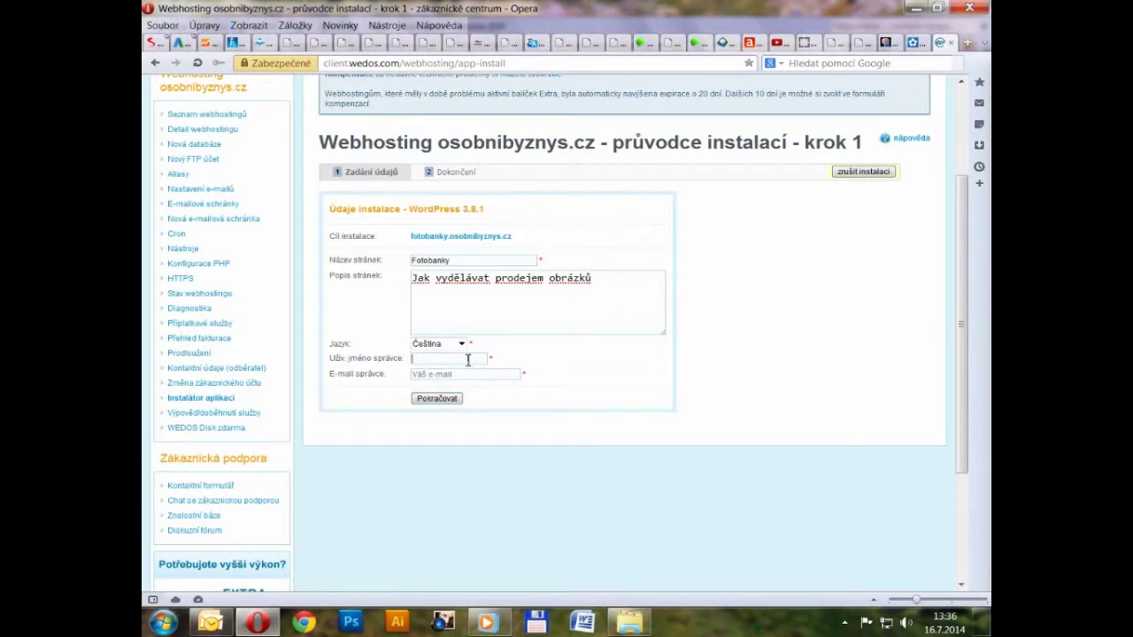
pyautogui.write('admin')
pyautogui.click(469, 374)
pyautogui.hotkey('ctrl', 'v')
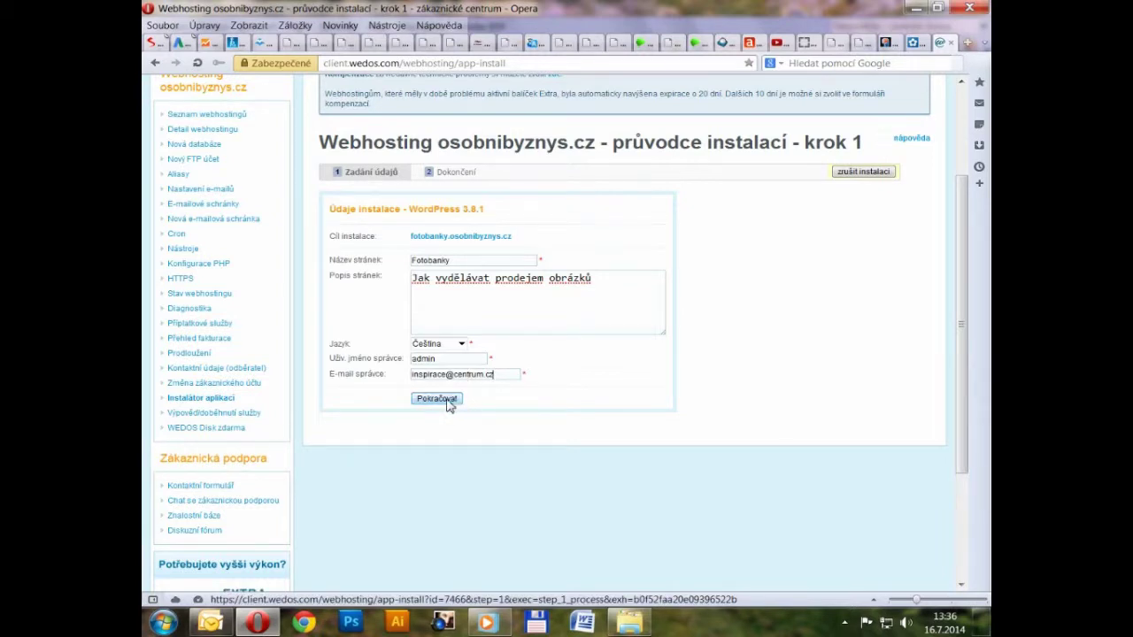
# Step: Continue the wizard and start the WordPress installation
pyautogui.click(449, 404)
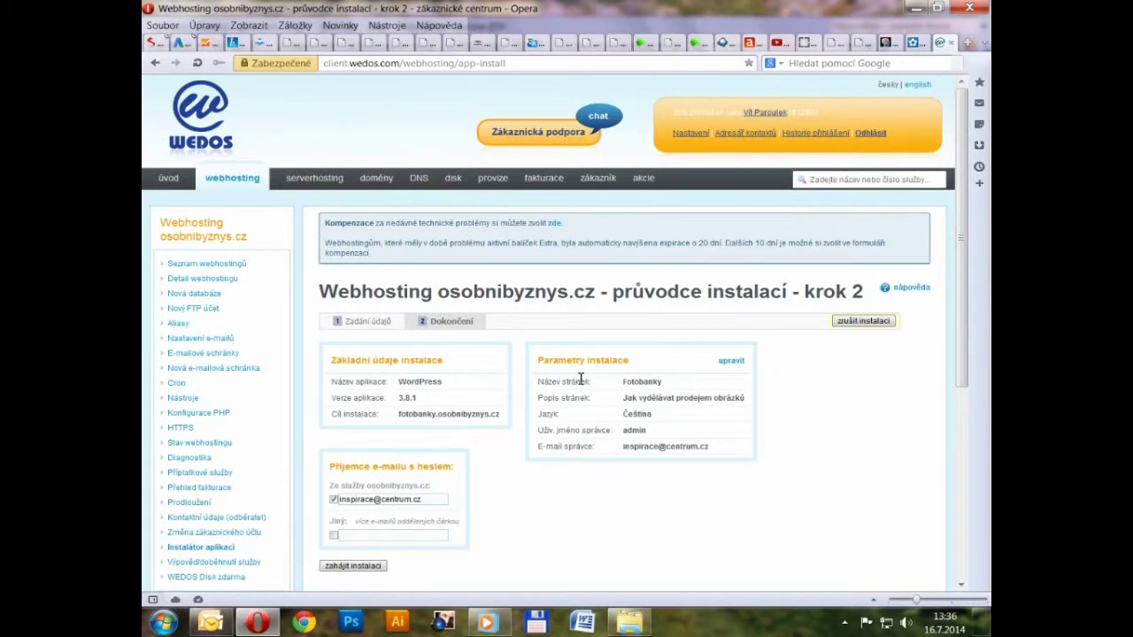
pyautogui.scroll(-2, 581, 378)
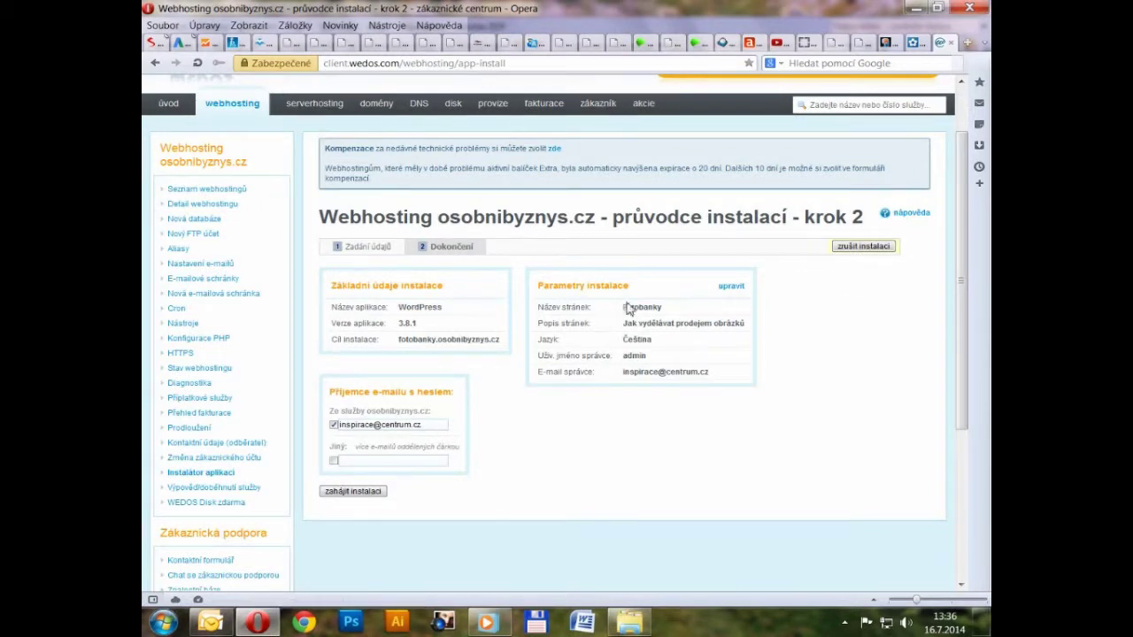
pyautogui.click(374, 498)
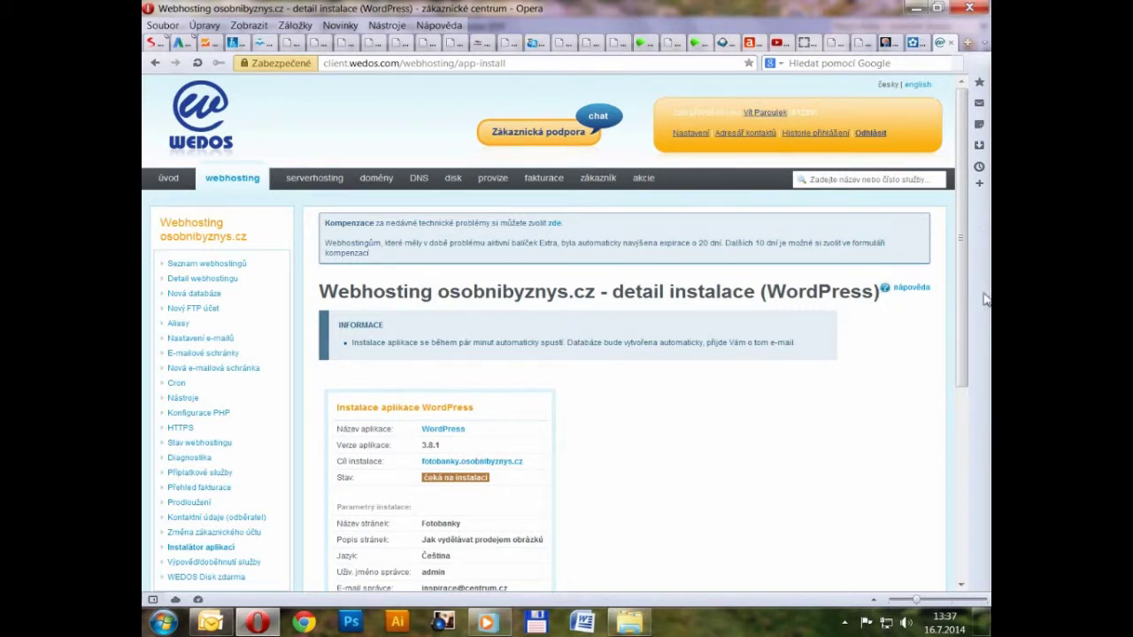
# Step: Open the new fotobanky site via the link in the WEDOS confirmation e-mail in Outlook
pyautogui.moveTo(965, 301); pyautogui.dragTo(978, 351)
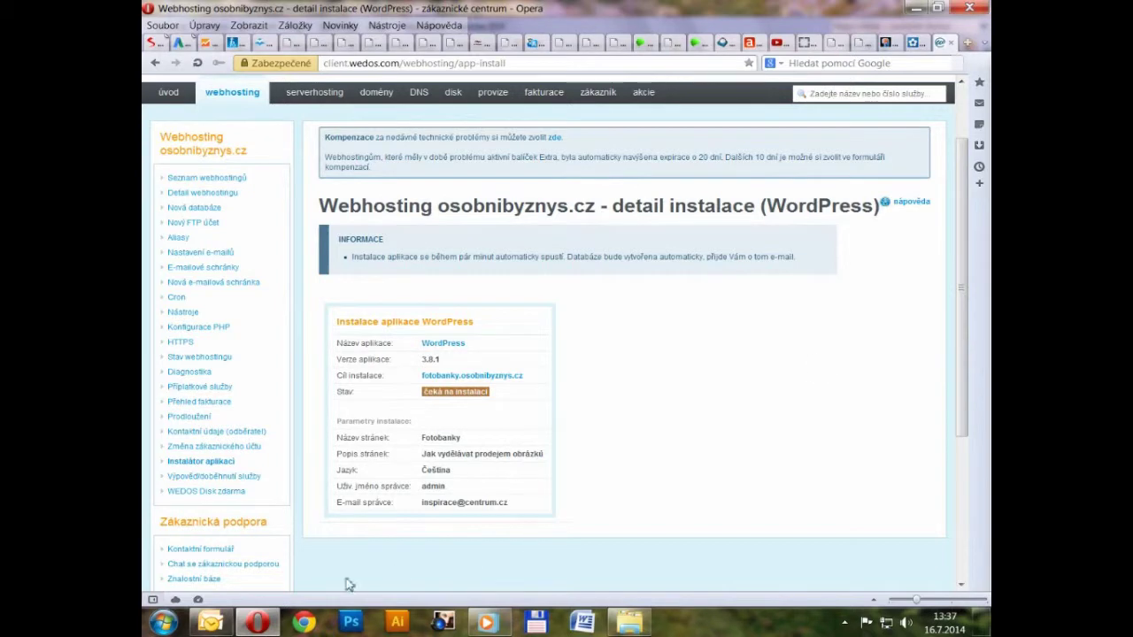
pyautogui.click(211, 623)
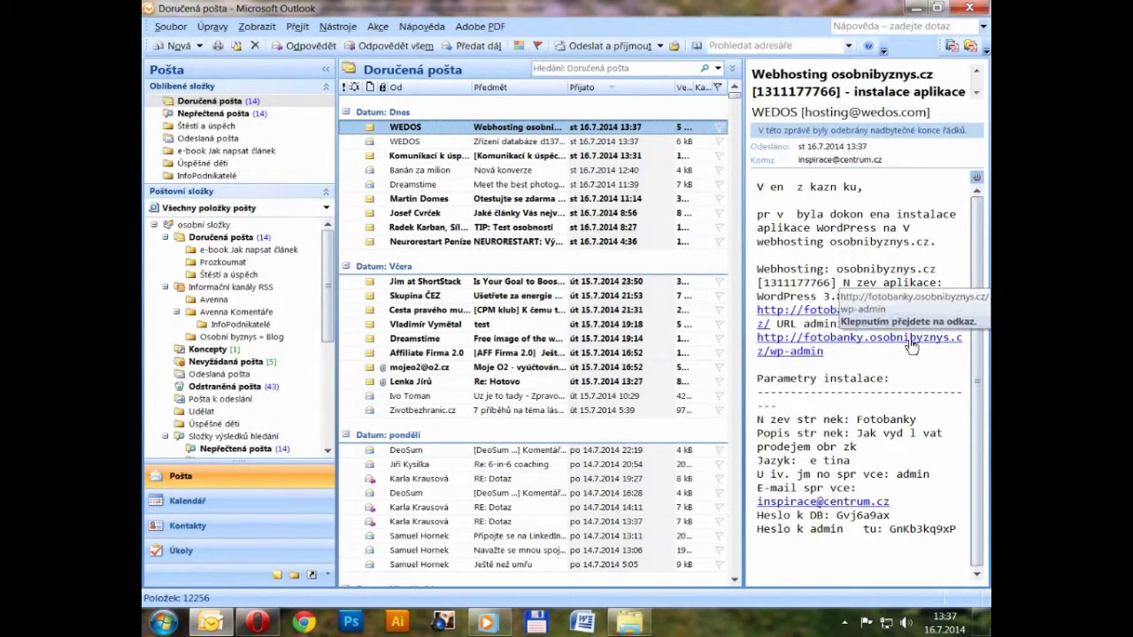
pyautogui.click(916, 316)
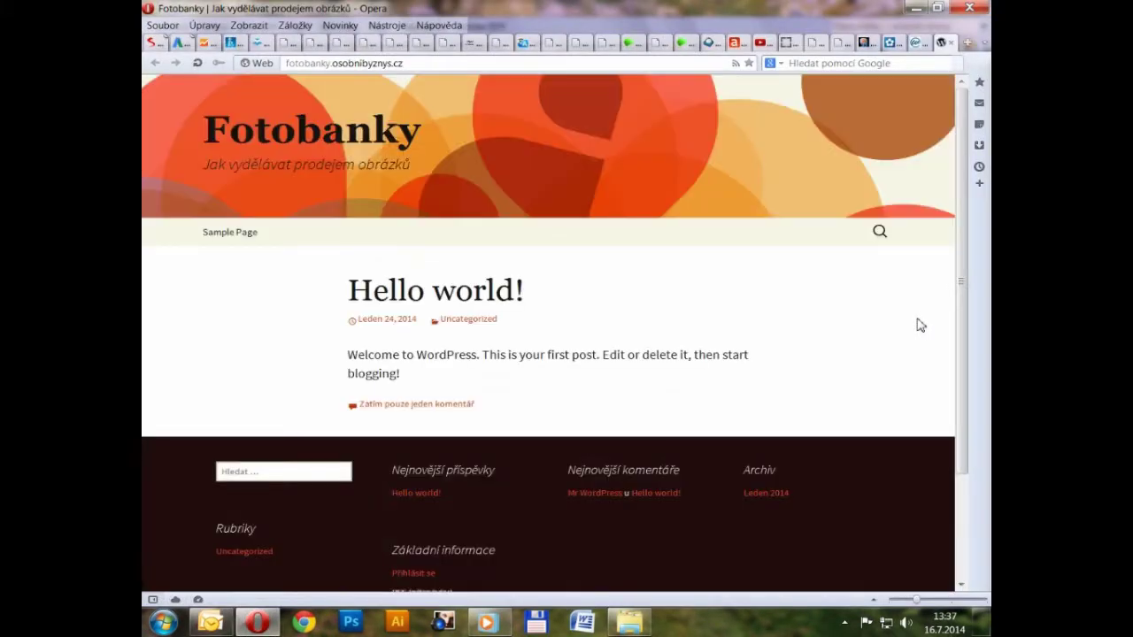
# Step: Look over the Fotobanky home page, then go back to the WEDOS installation e-mail in Outlook
pyautogui.scroll(-2, 841, 386)
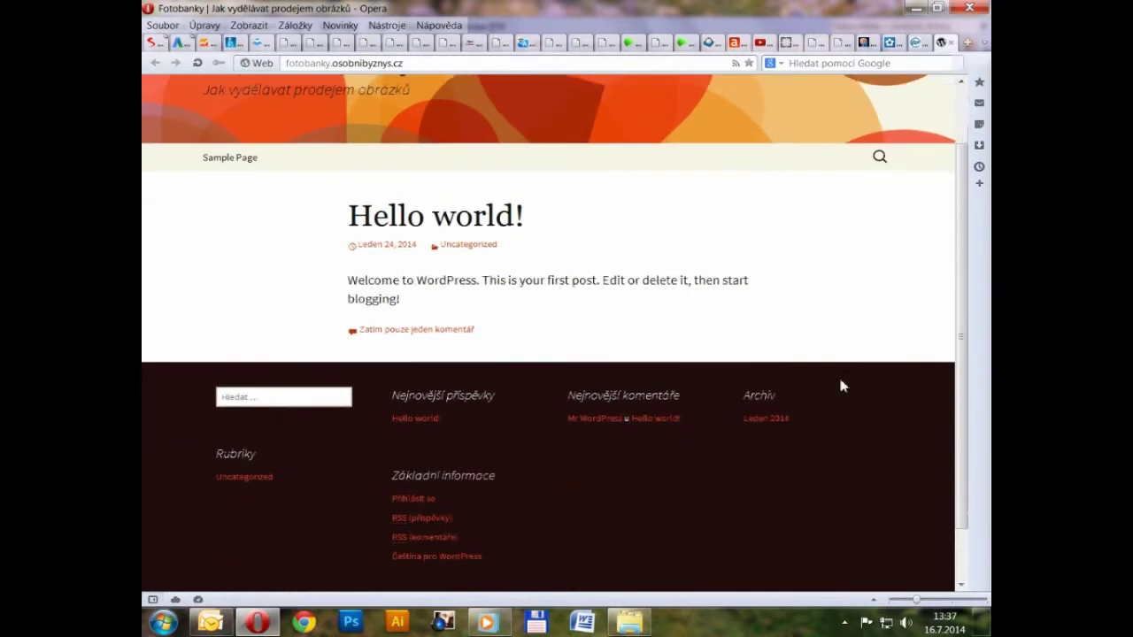
pyautogui.scroll(2, 836, 384)
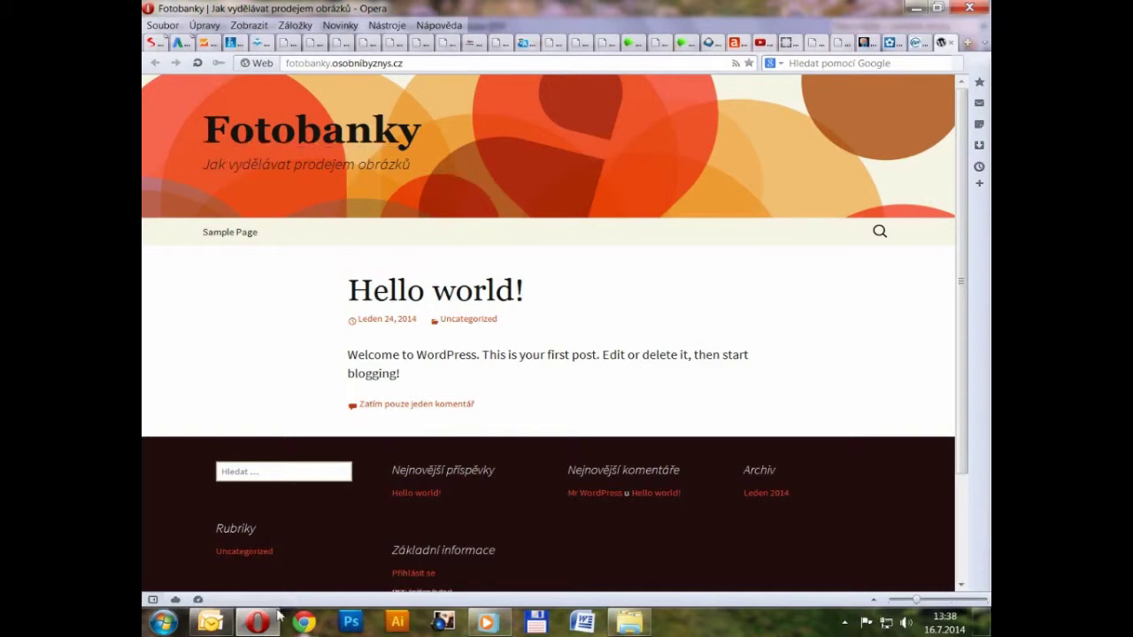
pyautogui.click(210, 622)
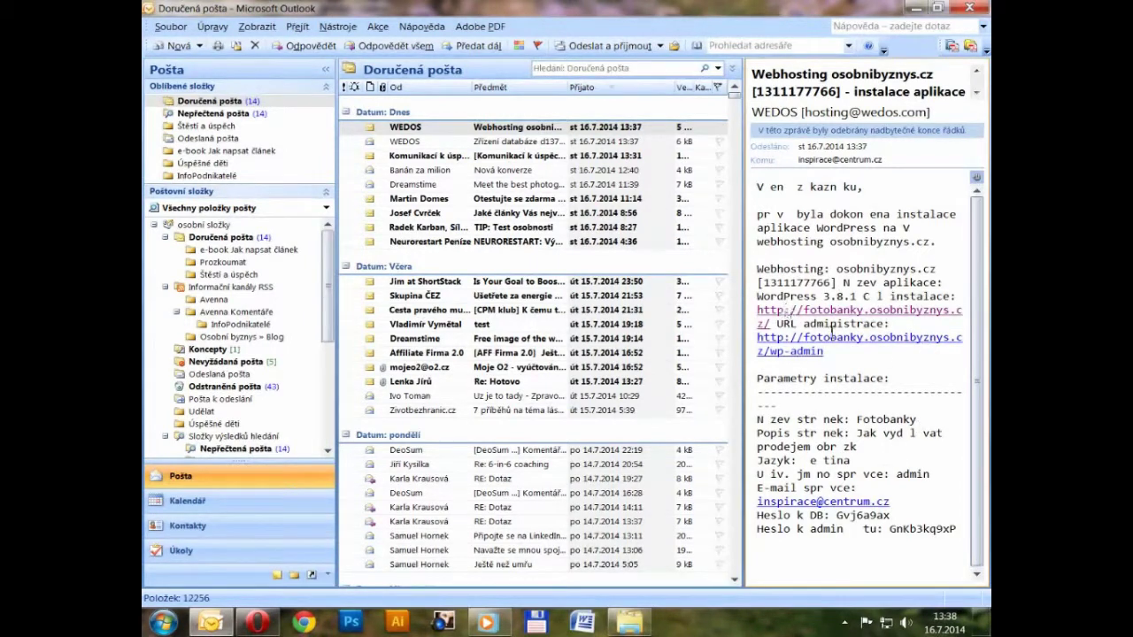
# Step: Select the admin password in the e-mail and follow the wp-admin link to the login page
pyautogui.doubleClick(917, 530)
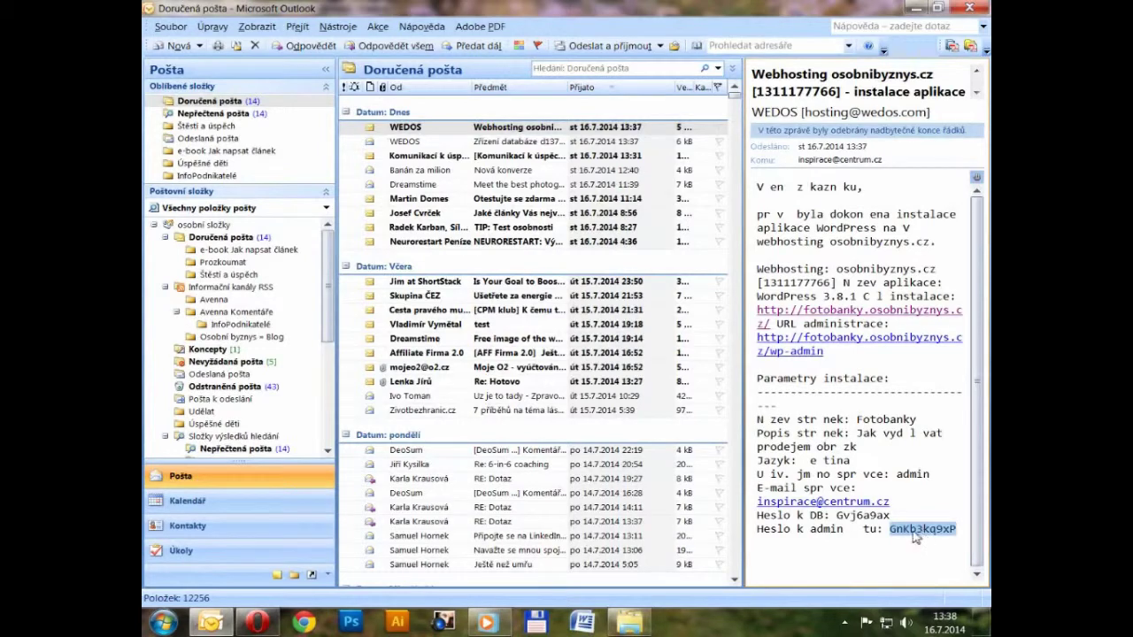
pyautogui.click(893, 343)
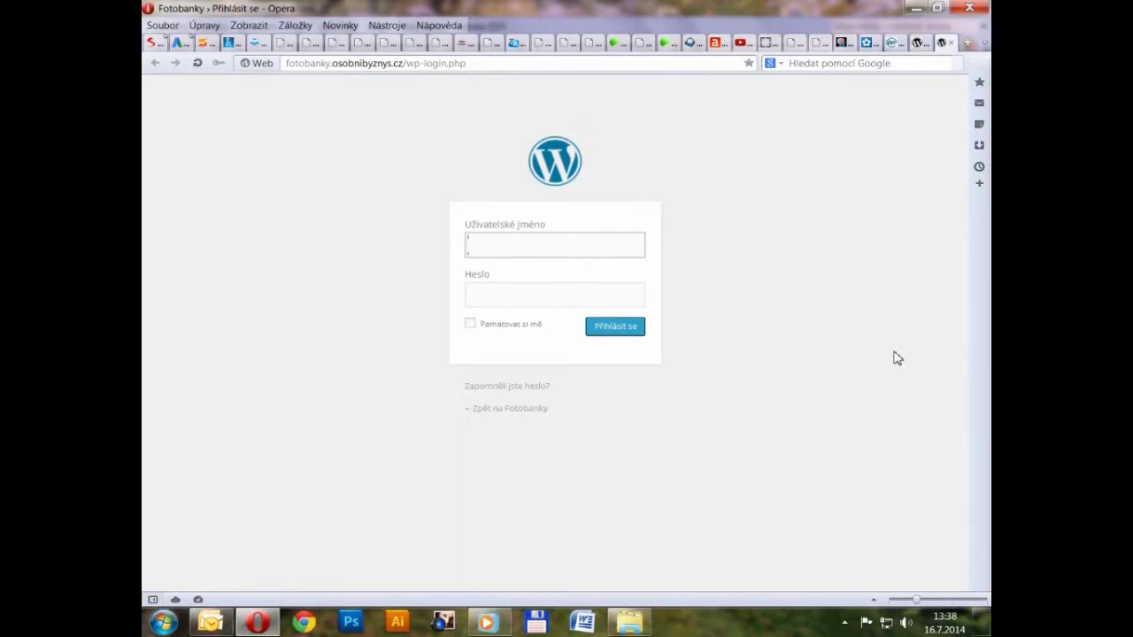
# Step: Log in to the Fotobanky WordPress admin as 'admin' using the password from the e-mail
pyautogui.write('admin')
pyautogui.click(572, 294)
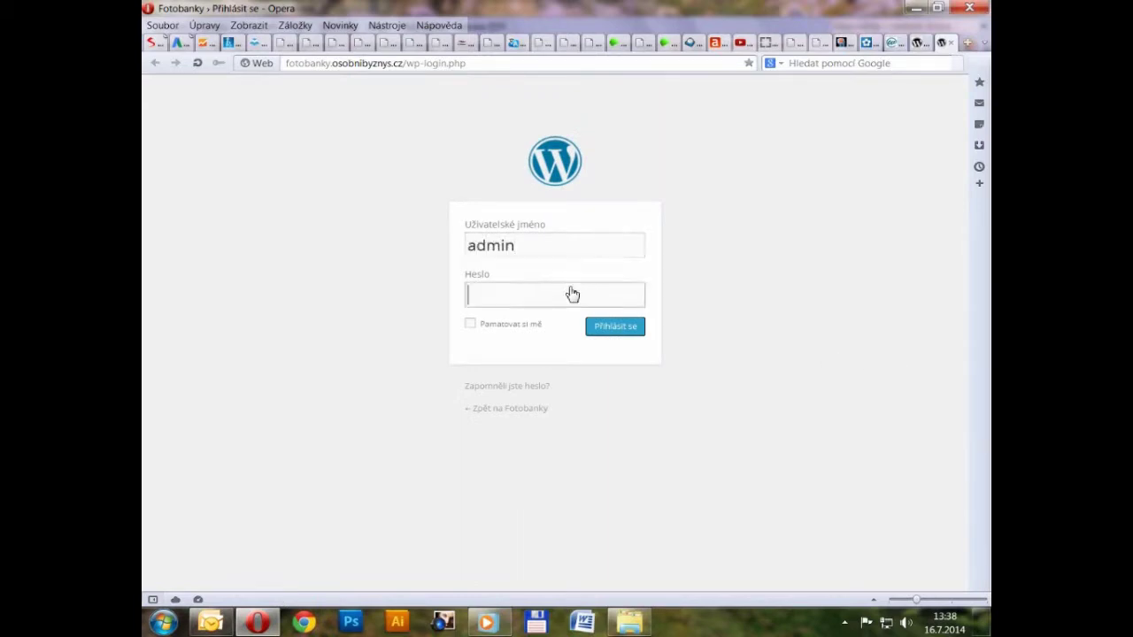
pyautogui.write('**********')
pyautogui.press('Return')
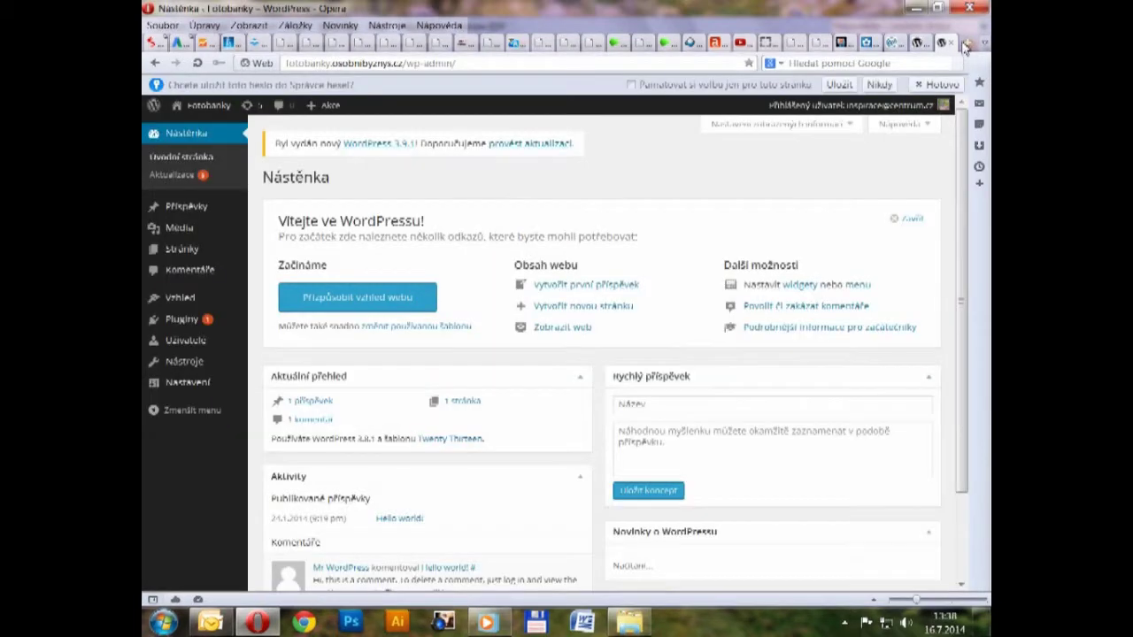